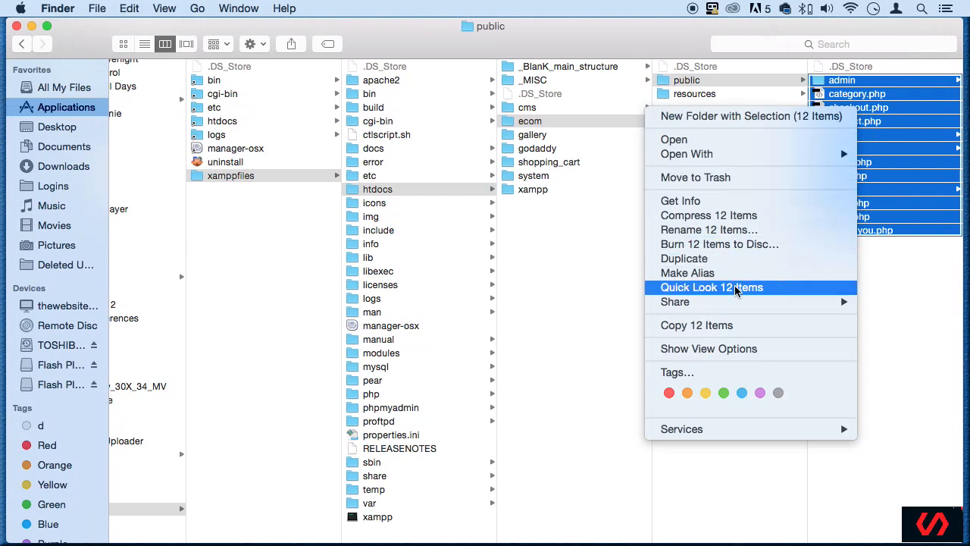
Step: Compress the 12 selected items in the ecom public folder and rename the resulting archive to public.zip
{"action": "left_click", "coordinate": [688, 217]}
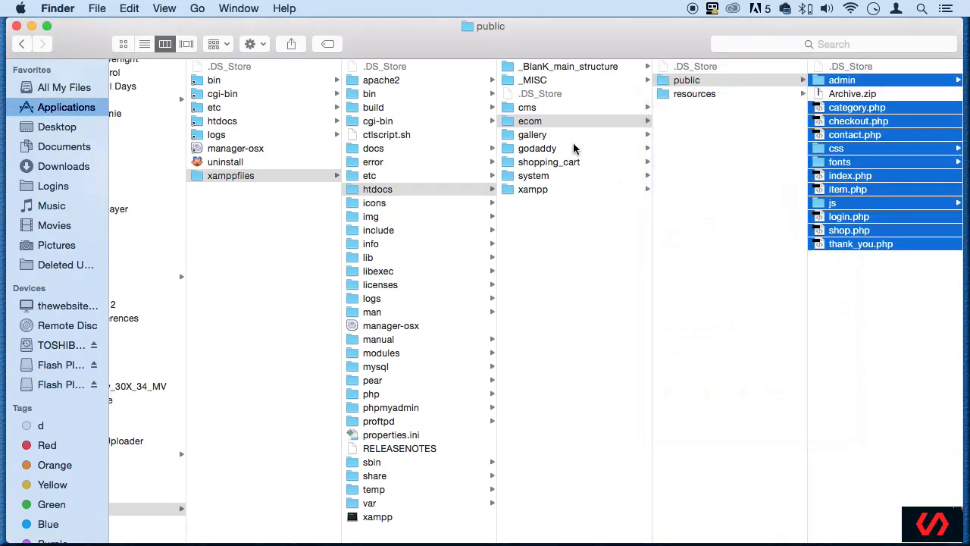
{"action": "left_click_drag", "start_coordinate": [643, 43], "coordinate": [459, 30]}
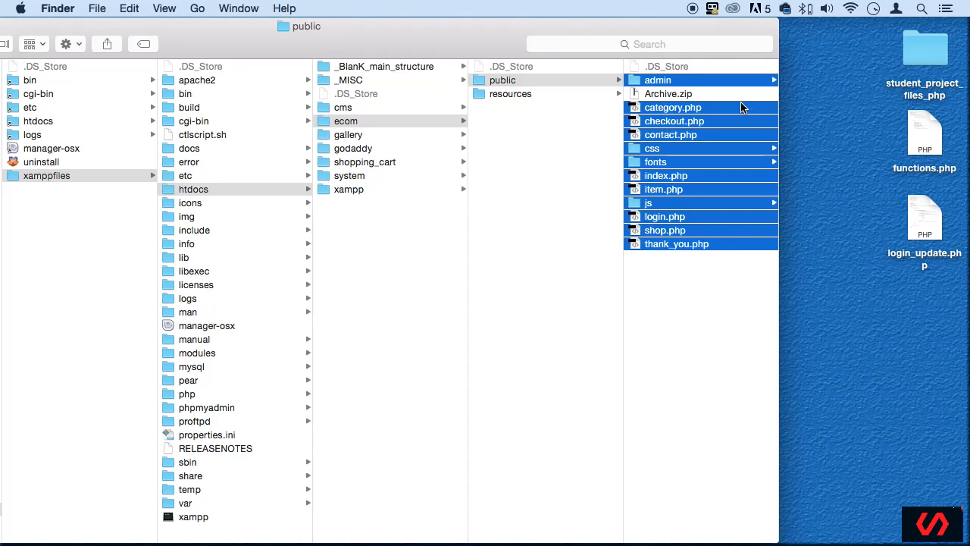
{"action": "left_click", "coordinate": [684, 96]}
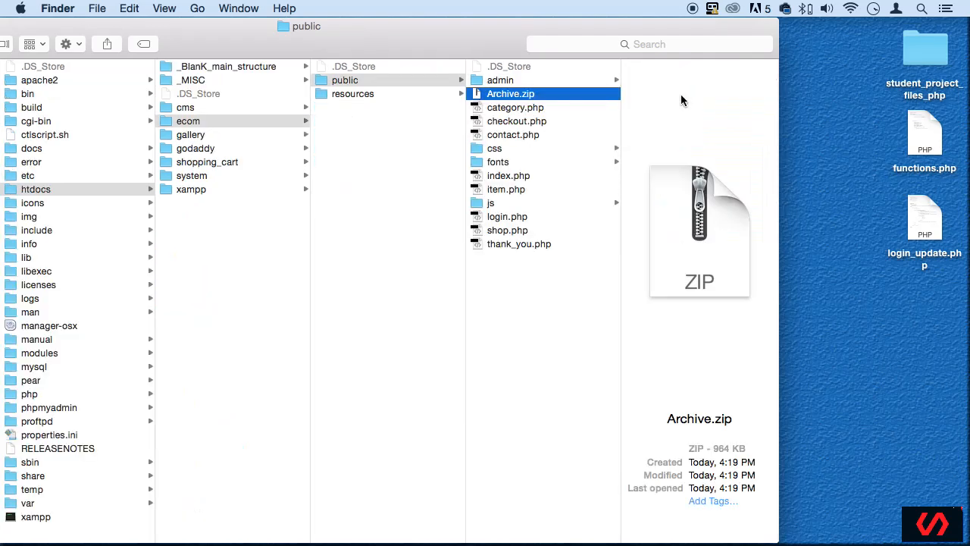
{"action": "left_click_drag", "start_coordinate": [481, 25], "coordinate": [461, 26]}
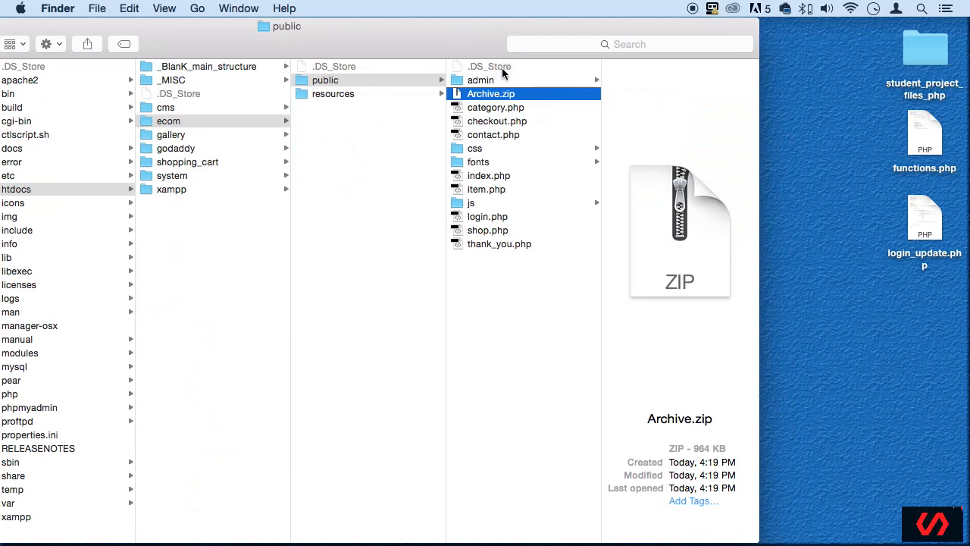
{"action": "left_click", "coordinate": [491, 94]}
{"action": "type", "text": "public"}
{"action": "key", "text": "Return"}
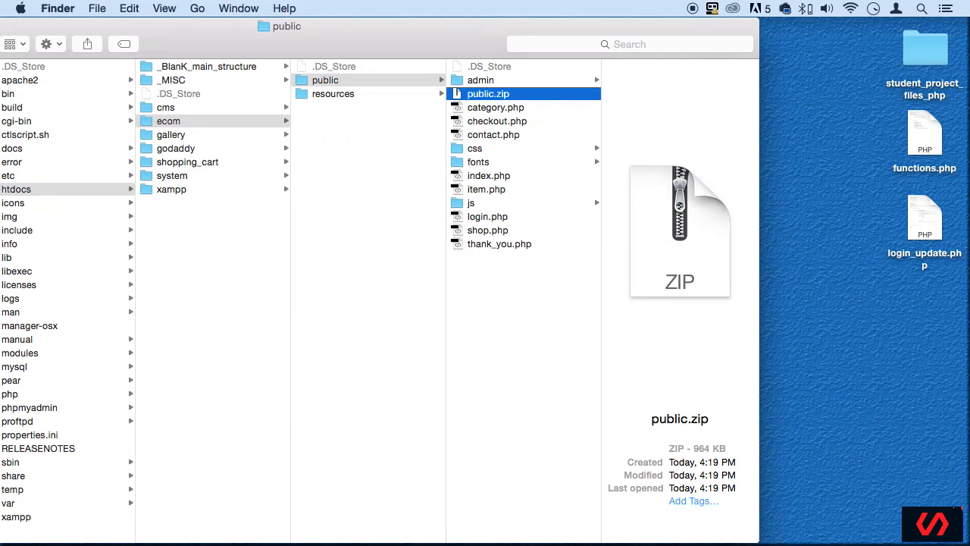
Step: Switch to the cPanel File Manager in Chrome and open the file upload page for public_html
{"action": "left_click_drag", "start_coordinate": [0, 442], "coordinate": [543, 42]}
{"action": "double_click", "coordinate": [543, 42]}
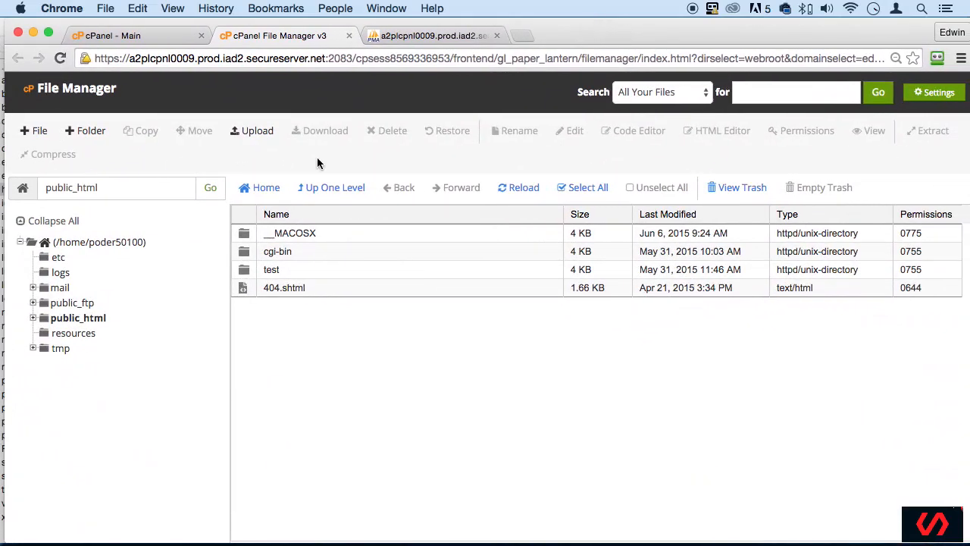
{"action": "left_click", "coordinate": [248, 132]}
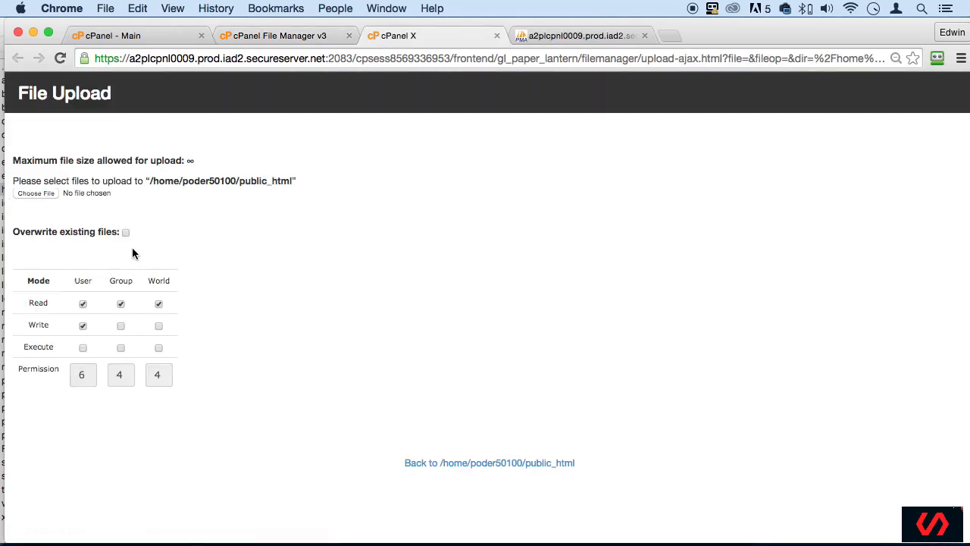
{"action": "left_click", "coordinate": [280, 35]}
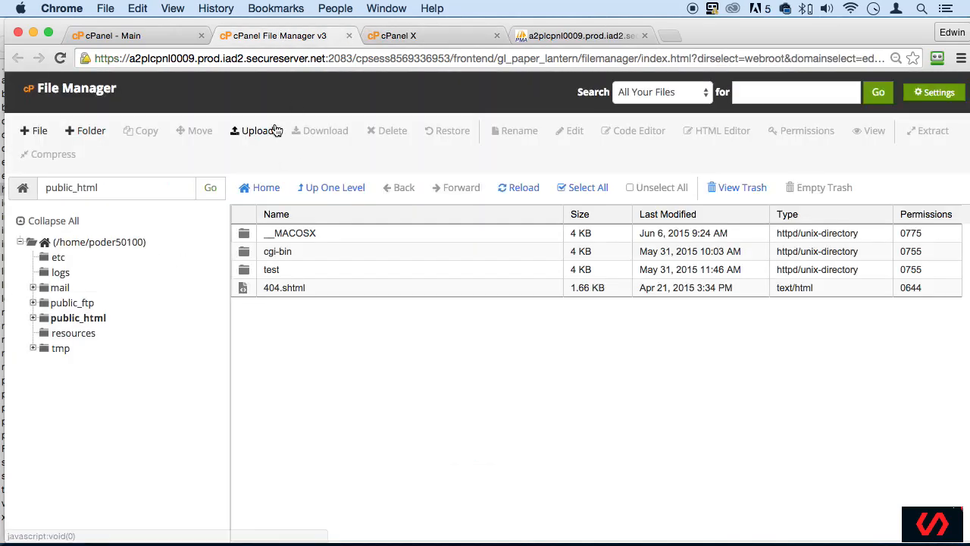
{"action": "left_click", "coordinate": [414, 38]}
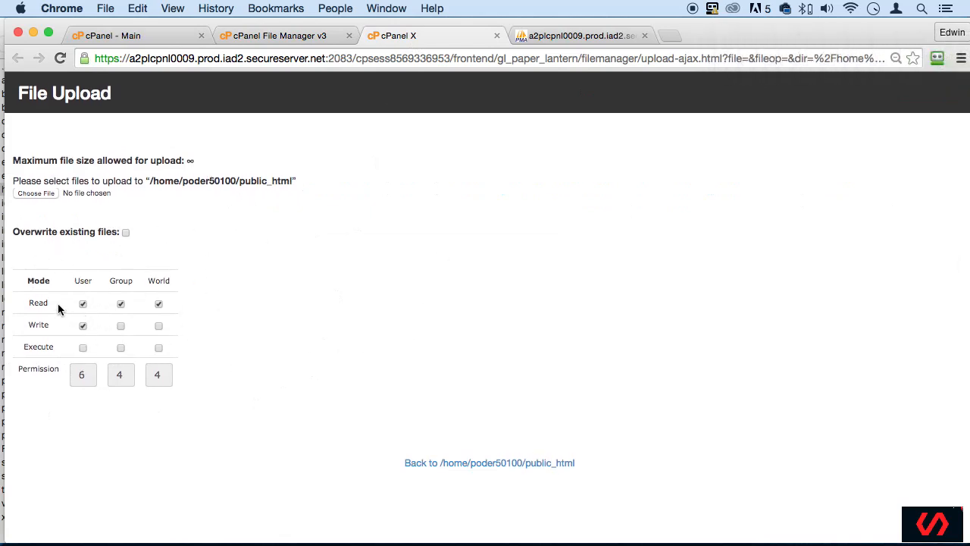
Step: Enable the Execute permission for User on uploaded files, making the permissions 744
{"action": "left_click_drag", "start_coordinate": [44, 303], "coordinate": [78, 302]}
{"action": "left_click_drag", "start_coordinate": [250, 305], "coordinate": [63, 300]}
{"action": "left_click", "coordinate": [90, 277]}
{"action": "left_click", "coordinate": [84, 348]}
{"action": "left_click", "coordinate": [81, 348]}
{"action": "left_click", "coordinate": [81, 348]}
Step: Upload public.zip from the htdocs/ecom/public folder to public_html
{"action": "left_click", "coordinate": [38, 194]}
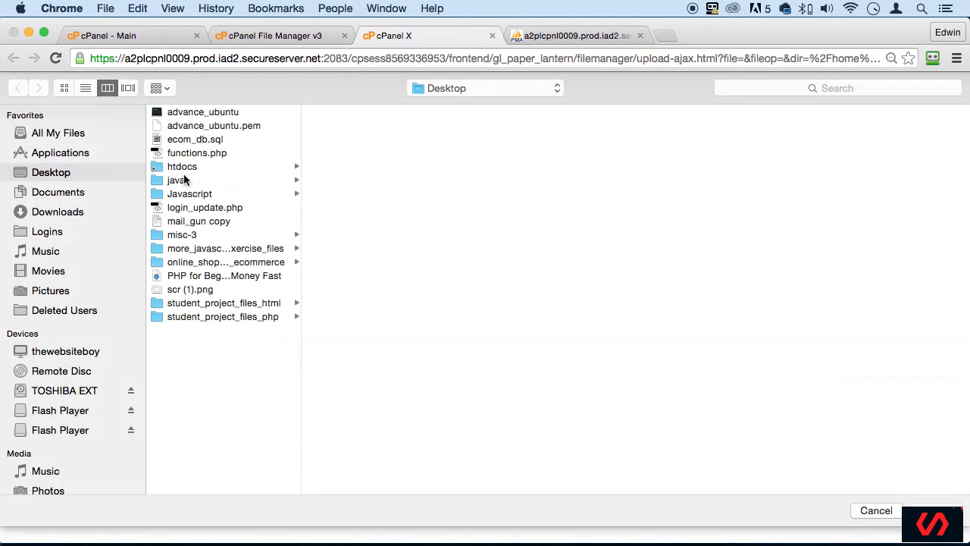
{"action": "left_click", "coordinate": [221, 168]}
{"action": "left_click", "coordinate": [394, 153]}
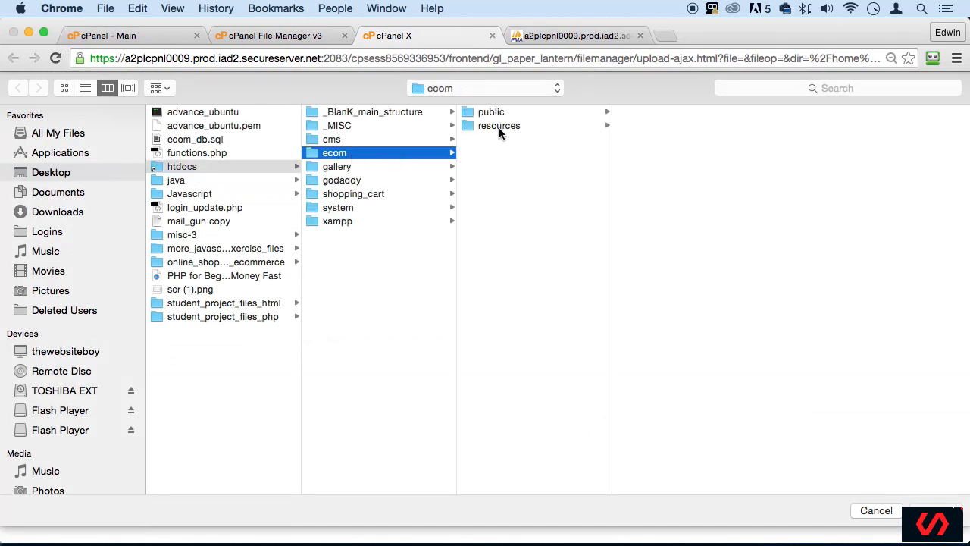
{"action": "left_click", "coordinate": [485, 112]}
{"action": "left_click", "coordinate": [651, 248]}
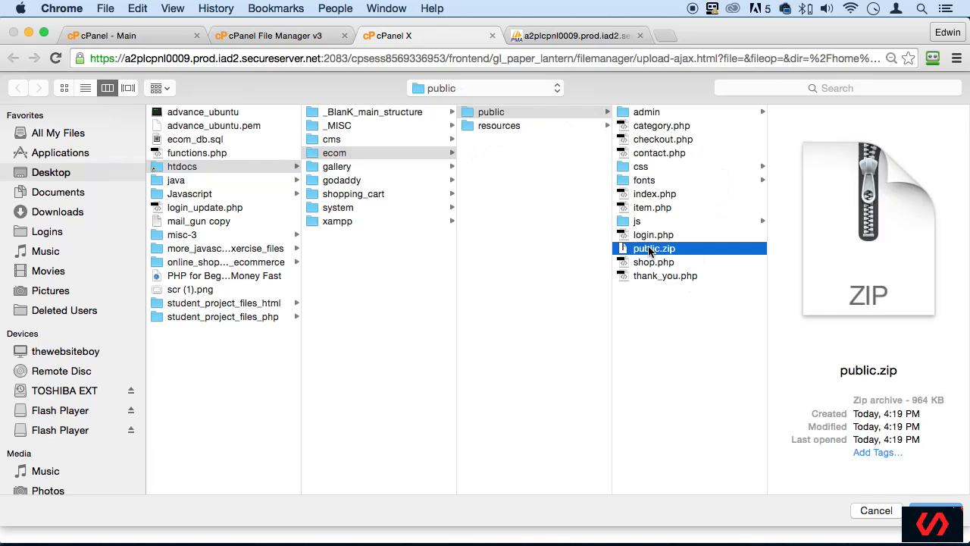
{"action": "key", "text": "Return"}
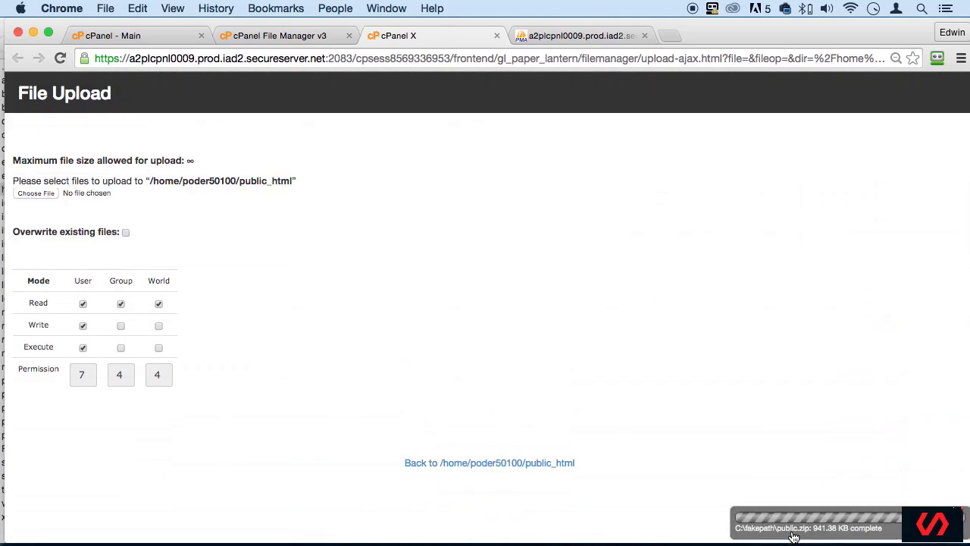
Step: Refresh the File Manager and extract public.zip into /public_html
{"action": "left_click", "coordinate": [273, 35]}
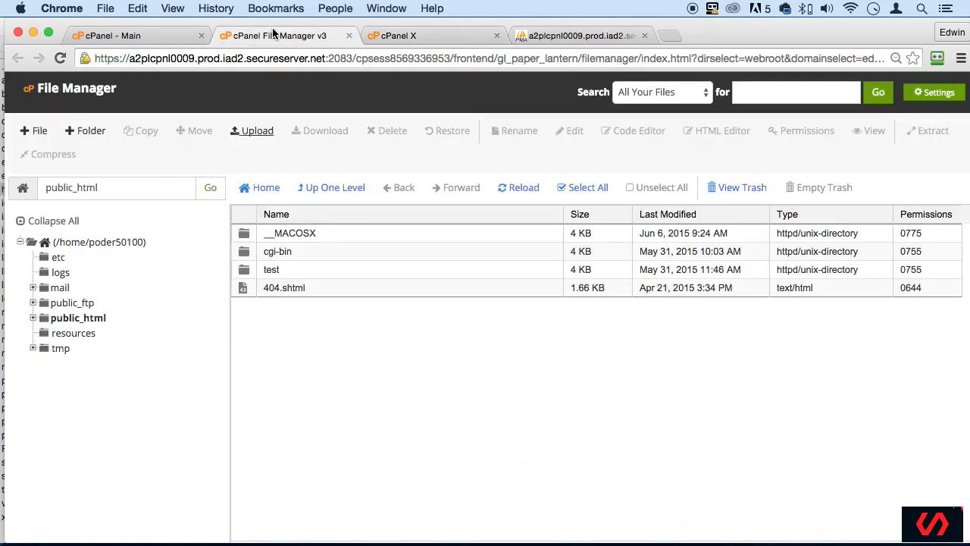
{"action": "left_click", "coordinate": [60, 57]}
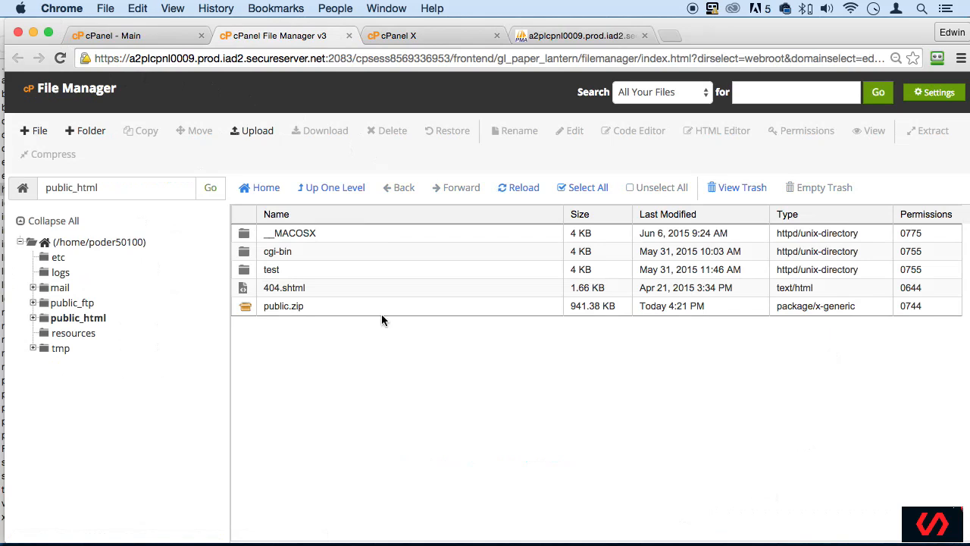
{"action": "right_click", "coordinate": [282, 307]}
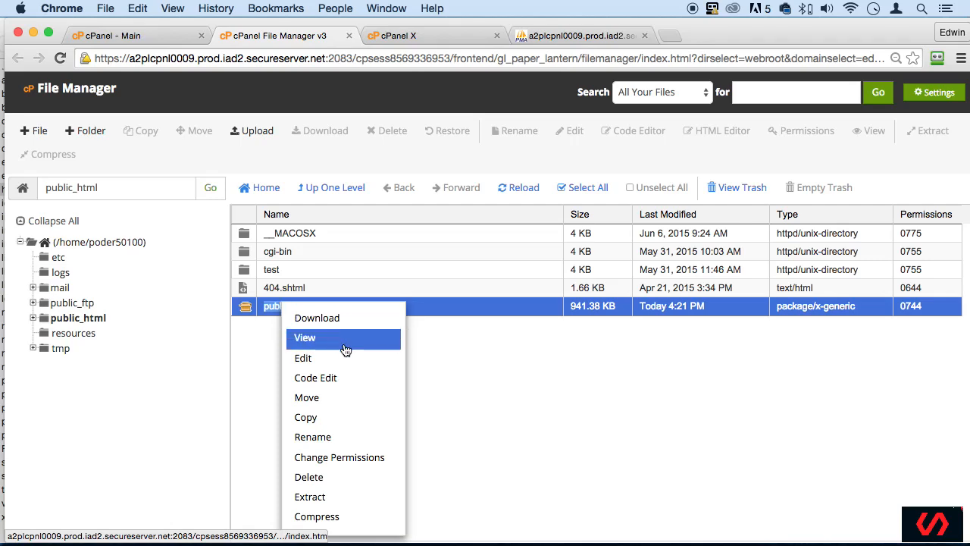
{"action": "left_click", "coordinate": [313, 502]}
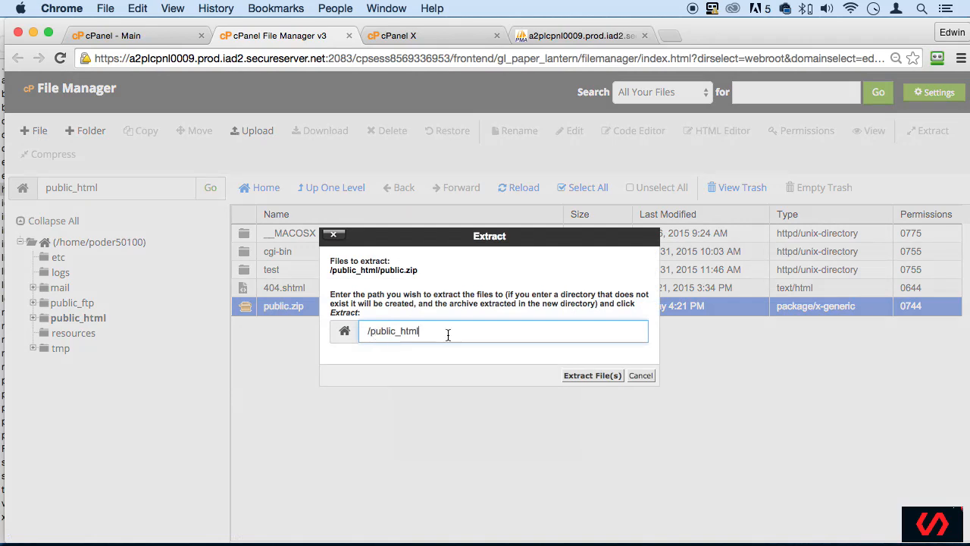
{"action": "left_click", "coordinate": [600, 377]}
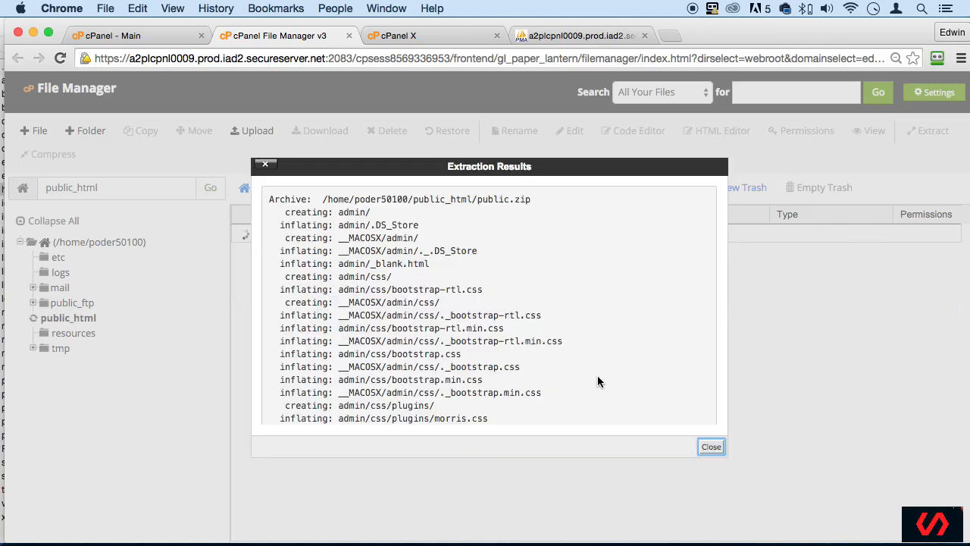
{"action": "left_click", "coordinate": [711, 448]}
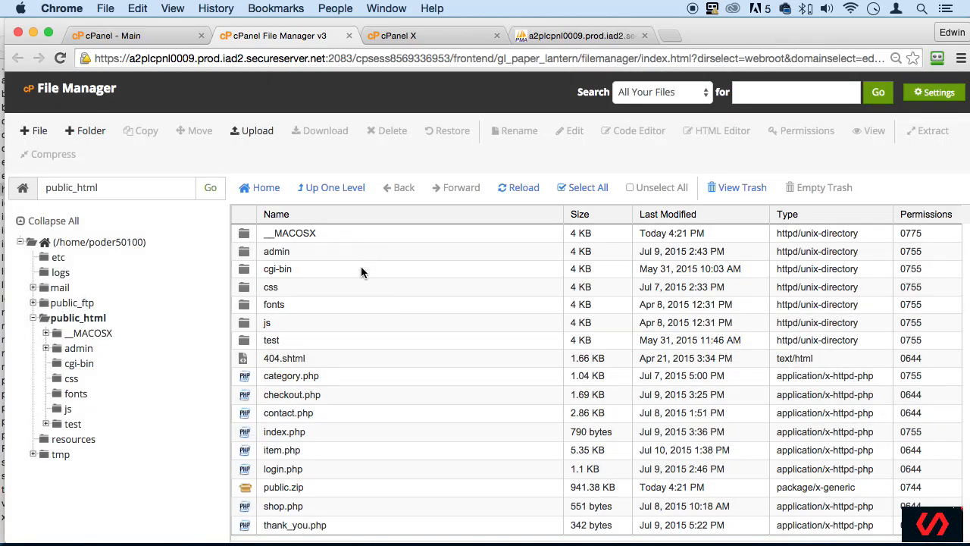
Step: Move public.zip in public_html to the trash
{"action": "left_click", "coordinate": [303, 488]}
{"action": "right_click", "coordinate": [302, 488]}
{"action": "left_click", "coordinate": [351, 479]}
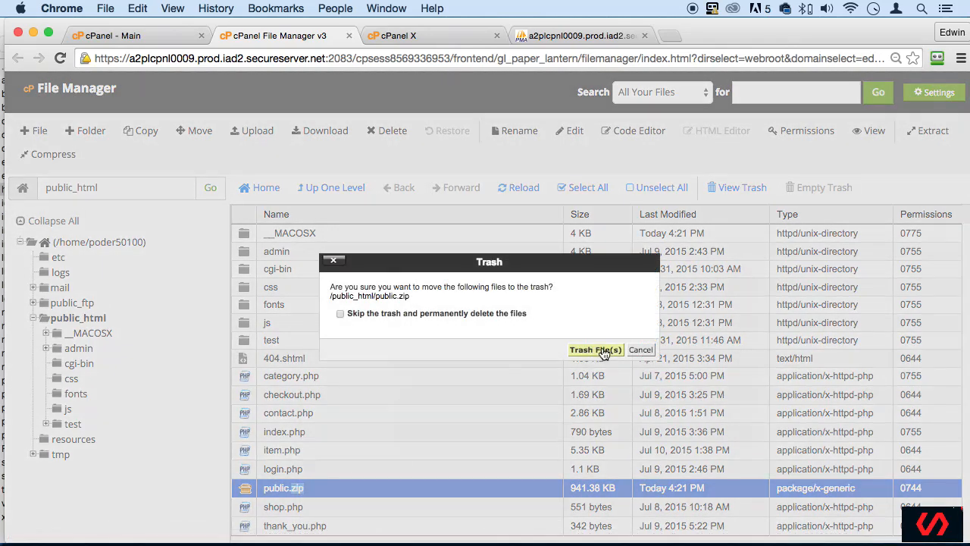
{"action": "left_click", "coordinate": [596, 350]}
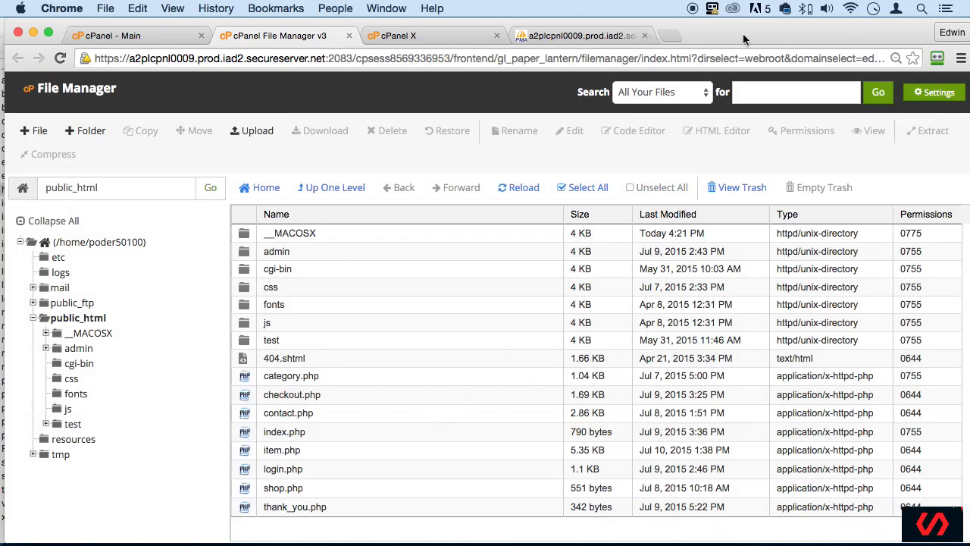
Step: Switch to Finder and compress the resources folder inside ecom into a zip archive
{"action": "left_click_drag", "start_coordinate": [746, 39], "coordinate": [756, 238]}
{"action": "left_click", "coordinate": [370, 79]}
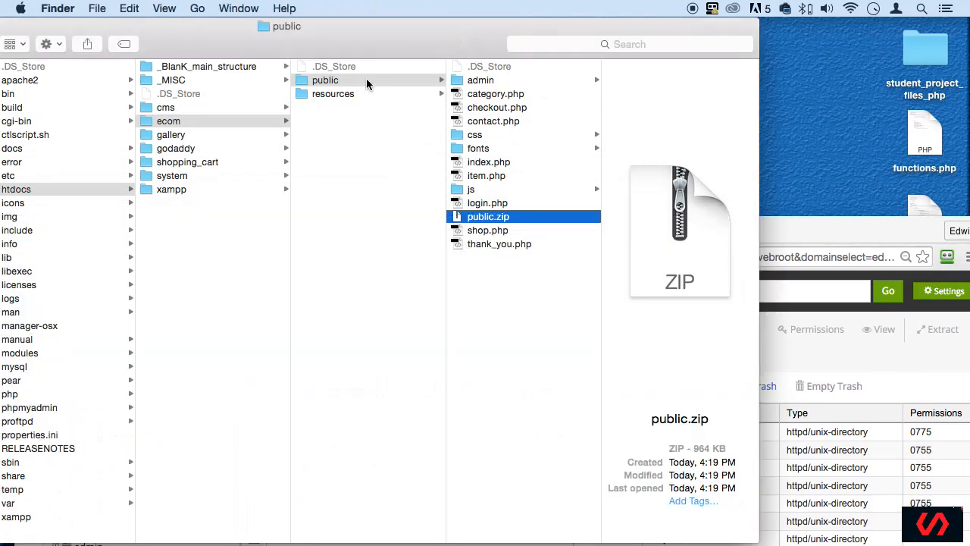
{"action": "left_click", "coordinate": [343, 94]}
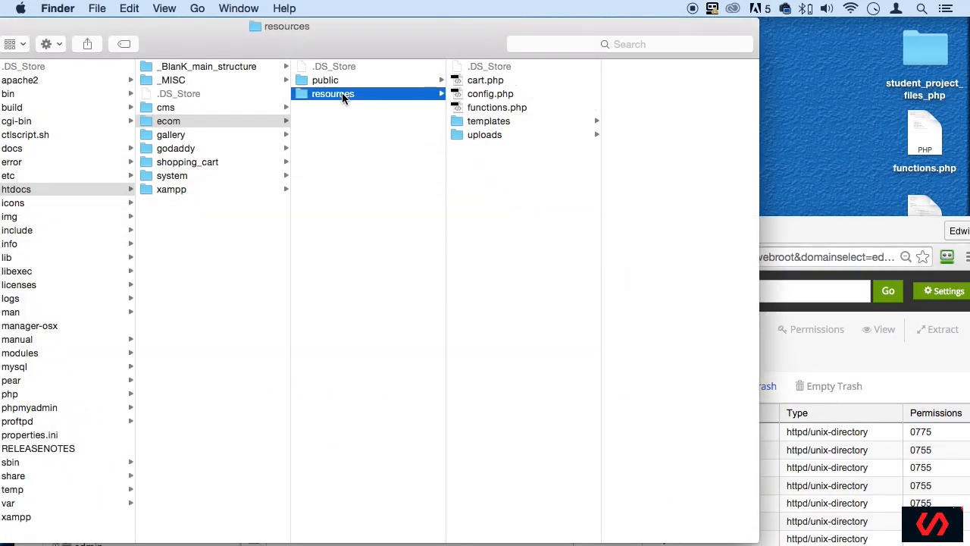
{"action": "right_click", "coordinate": [329, 97]}
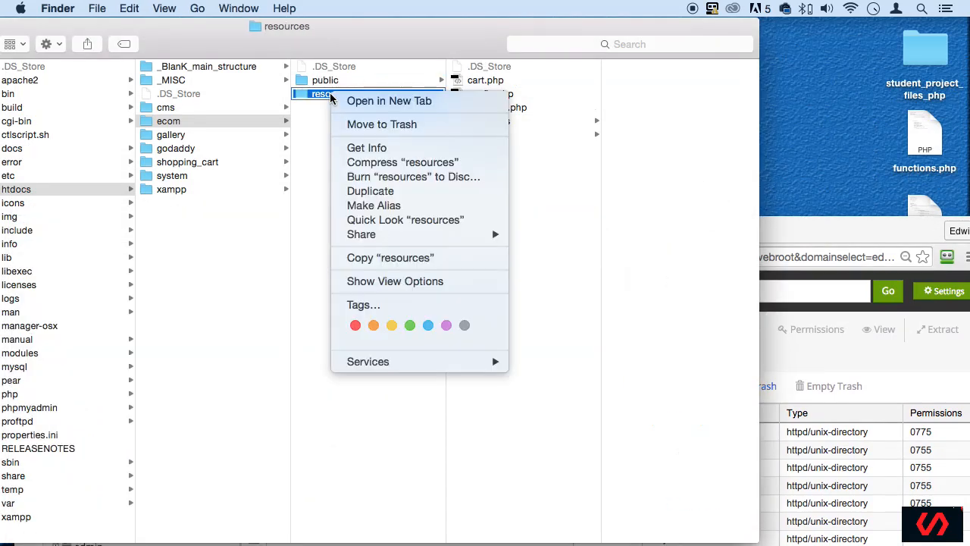
{"action": "left_click", "coordinate": [400, 161]}
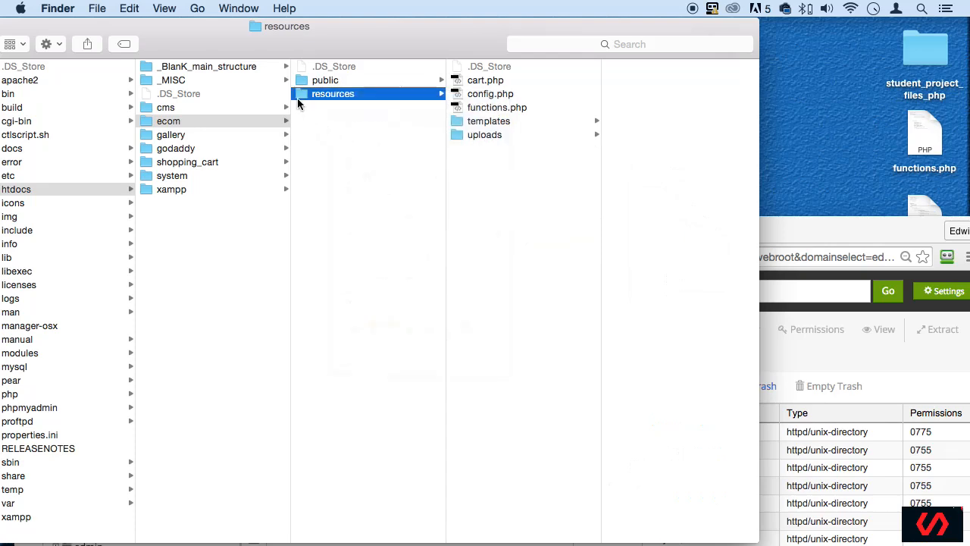
{"action": "left_click", "coordinate": [341, 107]}
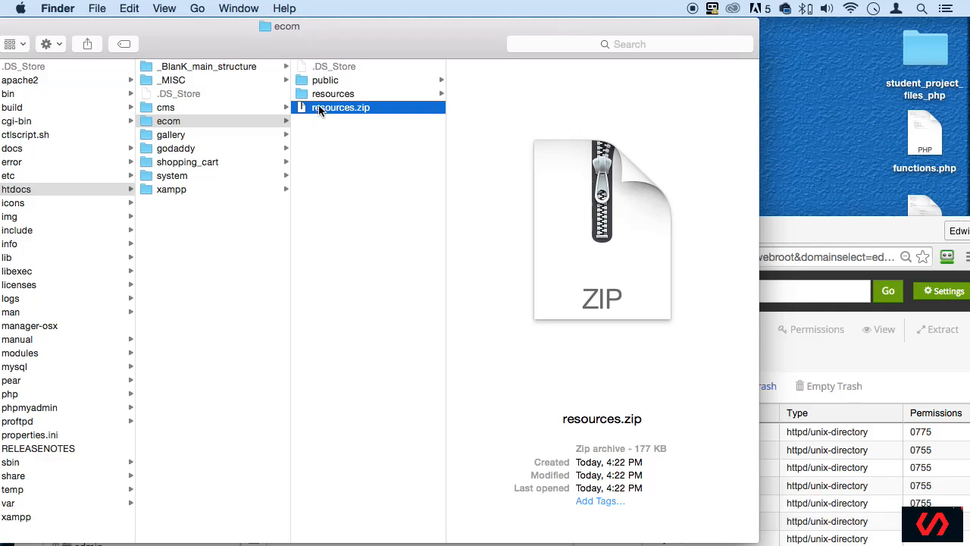
Step: Return to the File Manager in Chrome and move the resources folder in the home directory to the trash
{"action": "left_click", "coordinate": [831, 226]}
{"action": "left_click_drag", "start_coordinate": [831, 226], "coordinate": [827, 32]}
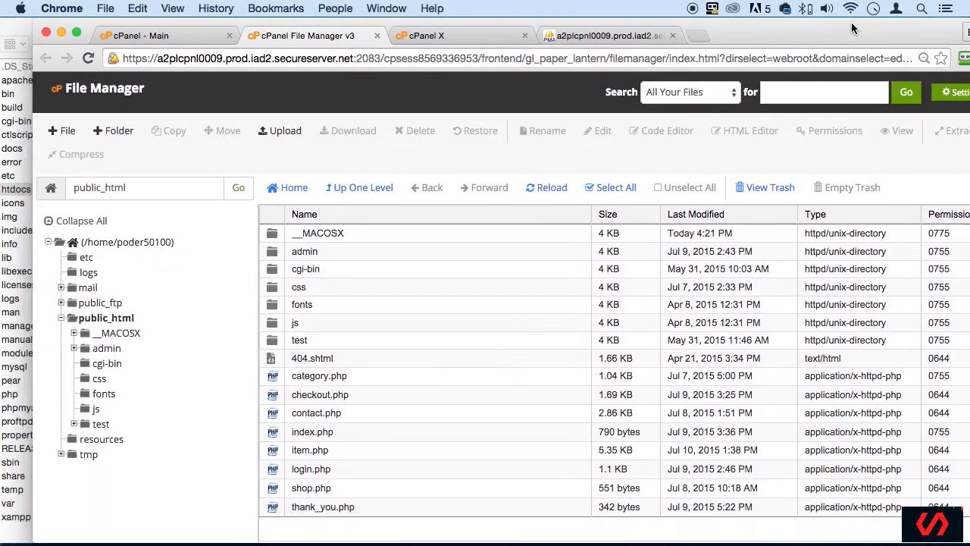
{"action": "left_click_drag", "start_coordinate": [765, 20], "coordinate": [778, 23]}
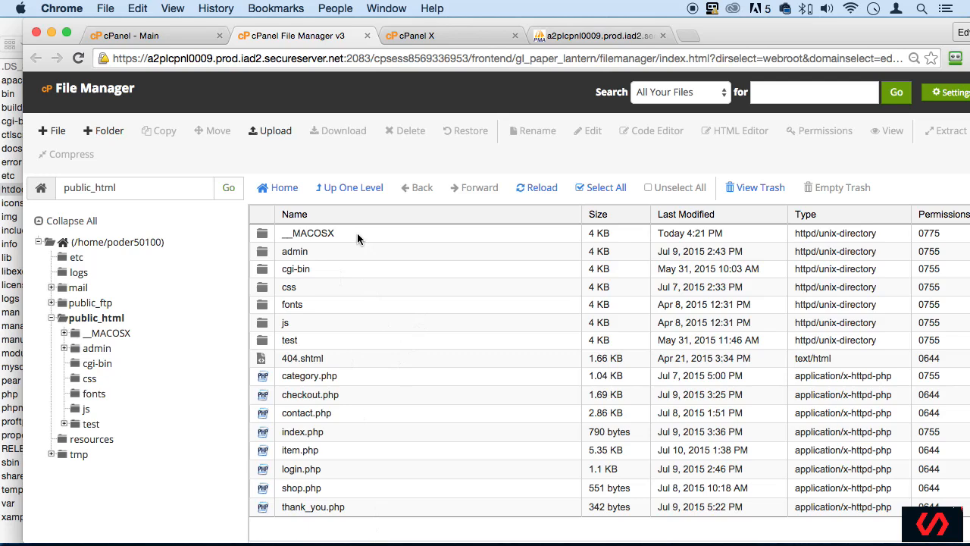
{"action": "left_click", "coordinate": [121, 243]}
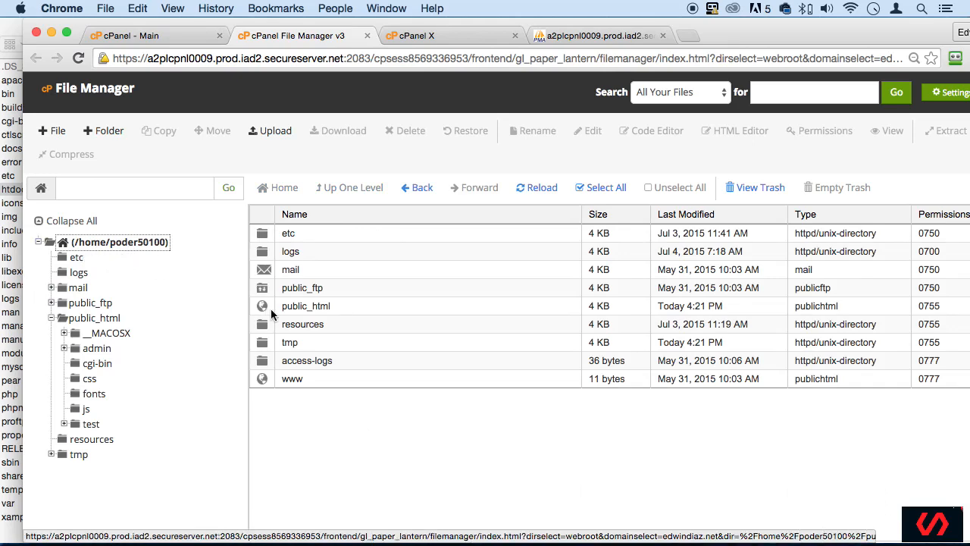
{"action": "left_click", "coordinate": [290, 324]}
{"action": "right_click", "coordinate": [290, 324]}
{"action": "left_click", "coordinate": [350, 417]}
{"action": "left_click", "coordinate": [613, 349]}
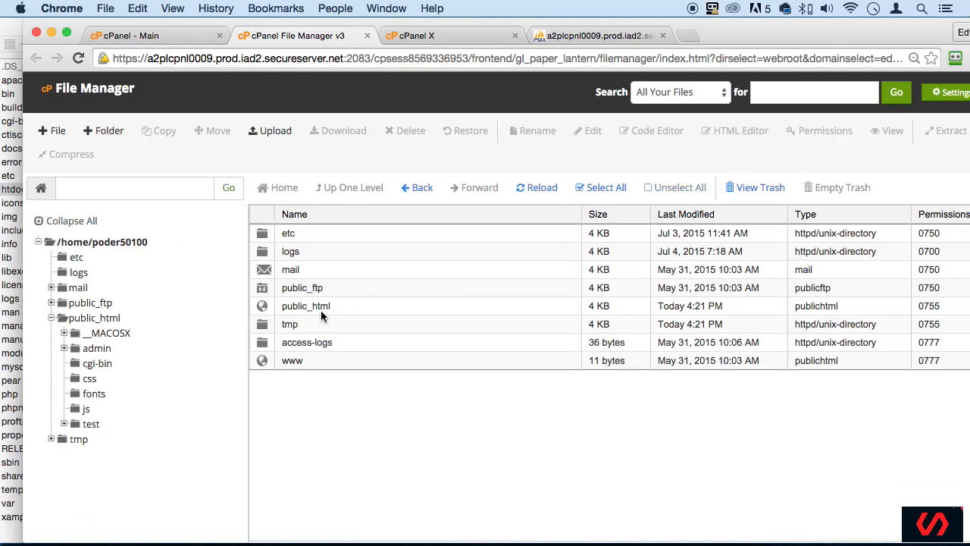
Step: Open the file upload page for the home directory and enable the Execute permission for User
{"action": "left_click", "coordinate": [99, 321]}
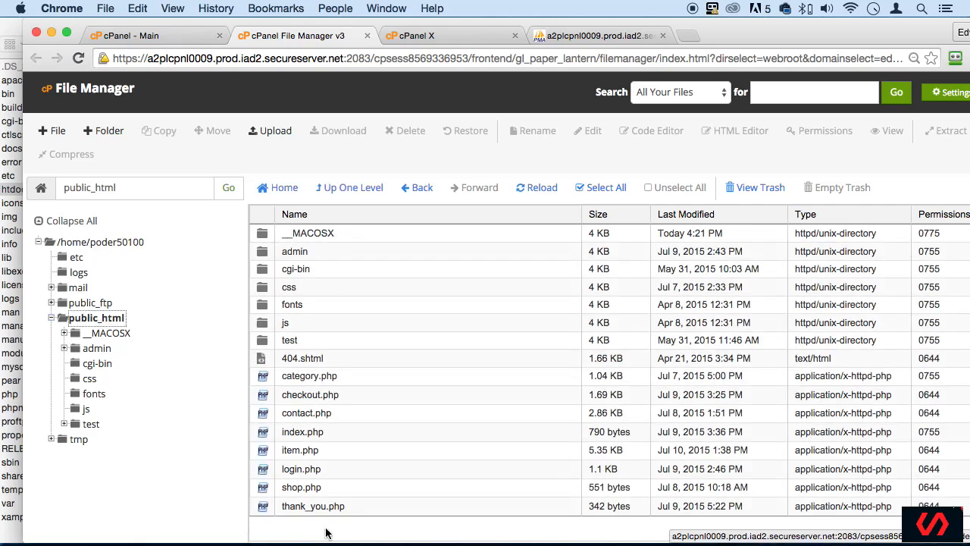
{"action": "left_click", "coordinate": [119, 244]}
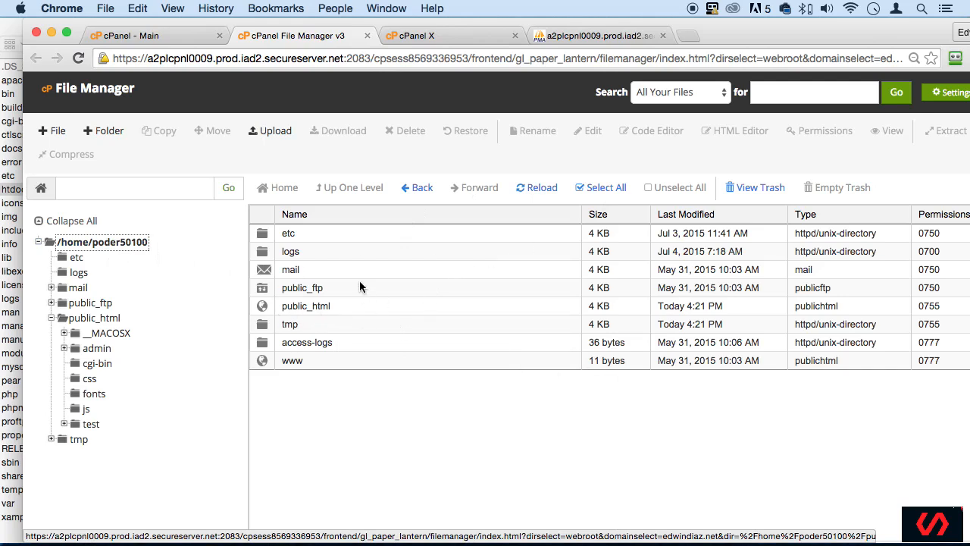
{"action": "left_click_drag", "start_coordinate": [712, 41], "coordinate": [697, 42]}
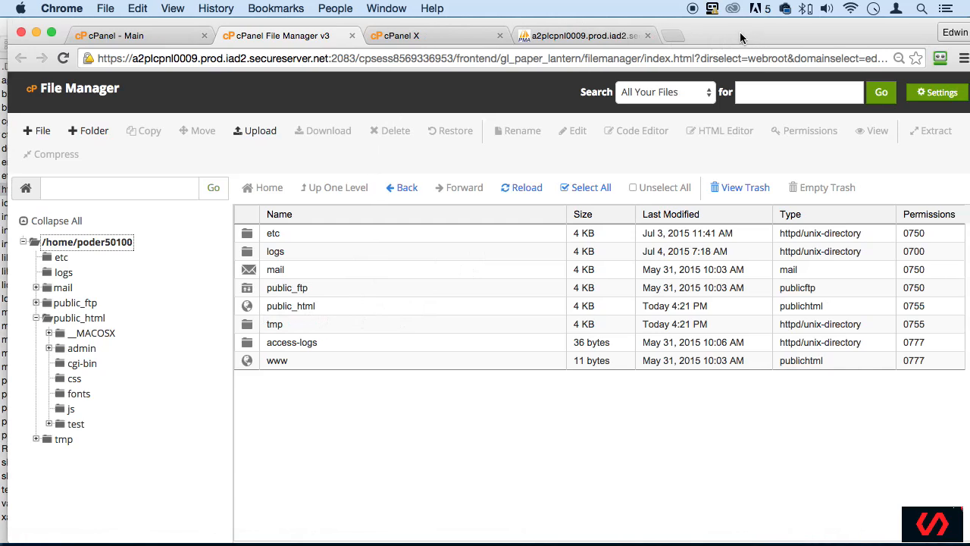
{"action": "left_click", "coordinate": [264, 133]}
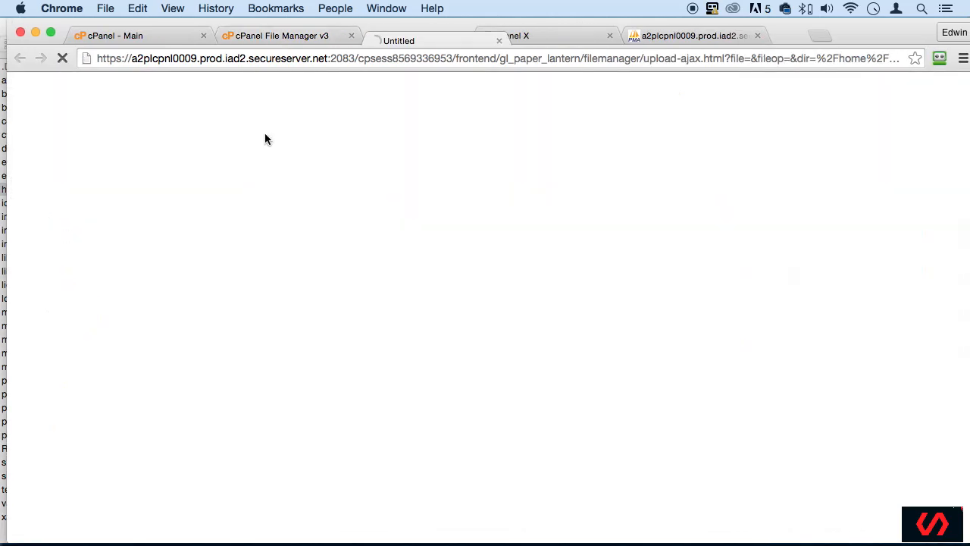
{"action": "left_click", "coordinate": [86, 346]}
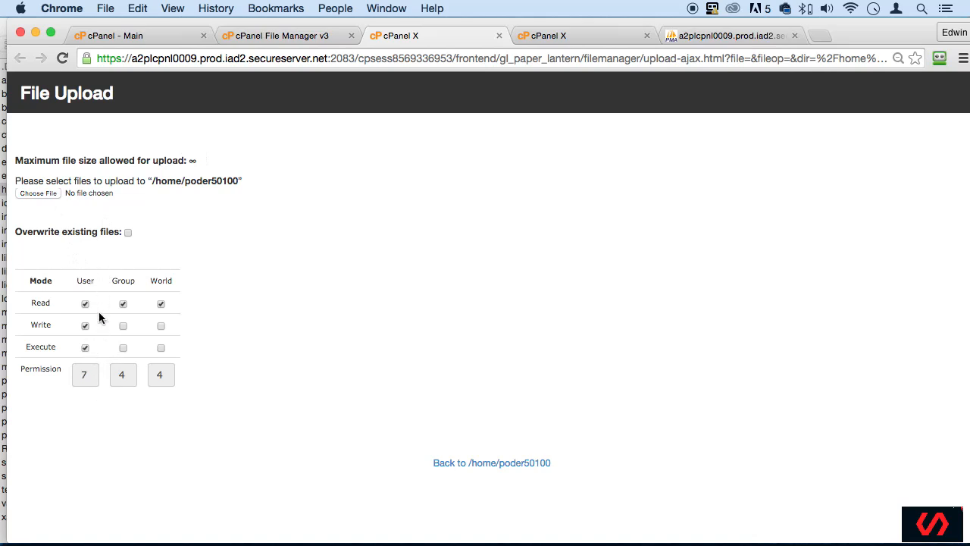
Step: Upload resources.zip from the ecom folder to the home directory, then reload the File Manager and show the home directory
{"action": "left_click", "coordinate": [48, 195]}
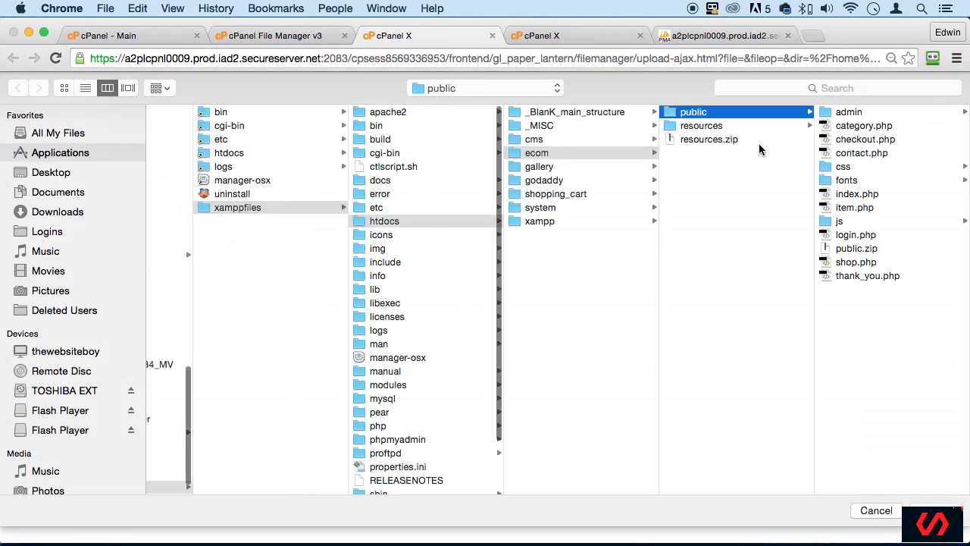
{"action": "left_click", "coordinate": [717, 139]}
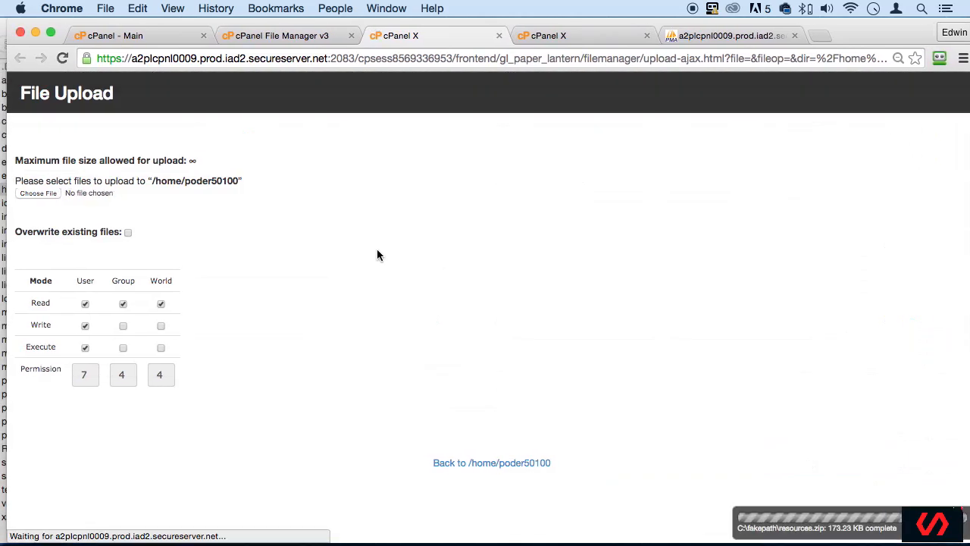
{"action": "left_click", "coordinate": [288, 35]}
{"action": "left_click", "coordinate": [62, 58]}
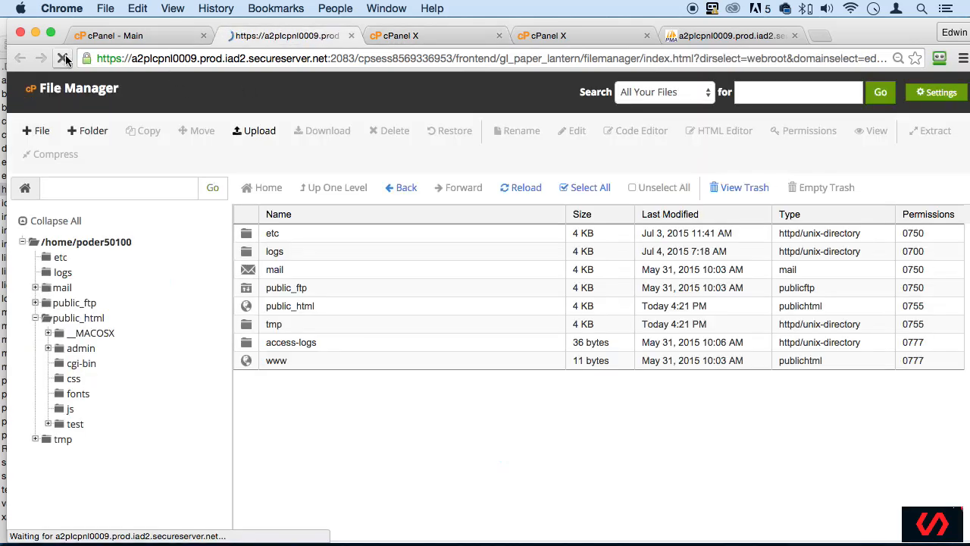
{"action": "left_click", "coordinate": [89, 243]}
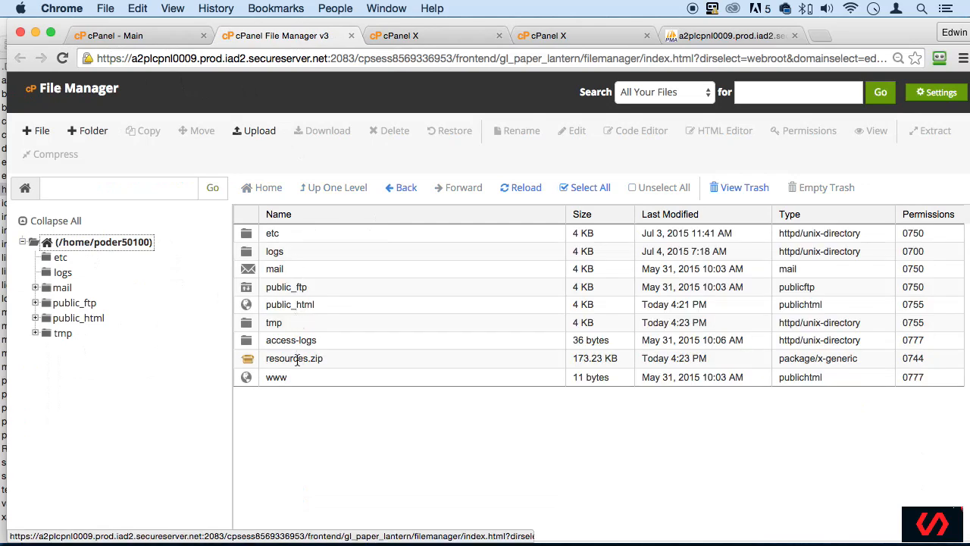
Step: Extract resources.zip into the home directory and dismiss the extraction results
{"action": "left_click", "coordinate": [291, 360]}
{"action": "right_click", "coordinate": [291, 359]}
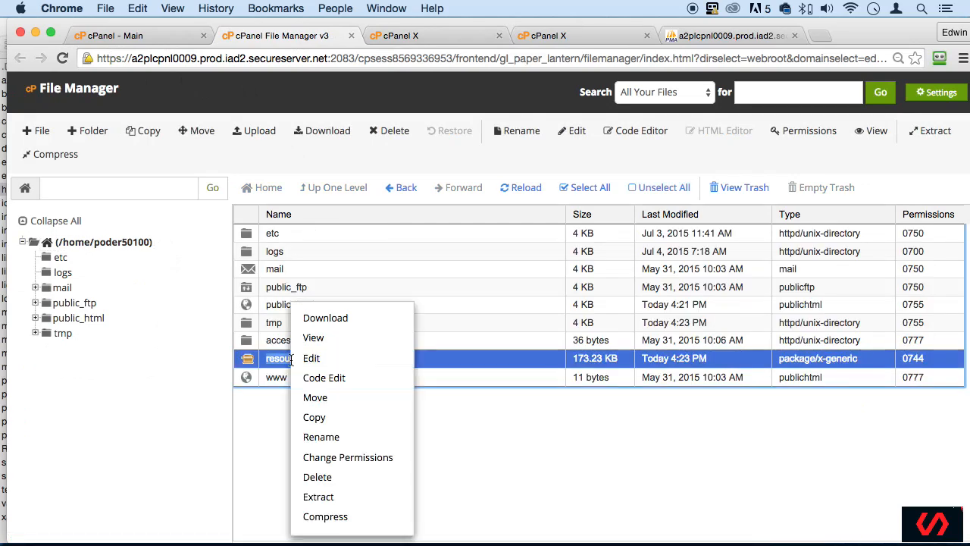
{"action": "left_click", "coordinate": [347, 499]}
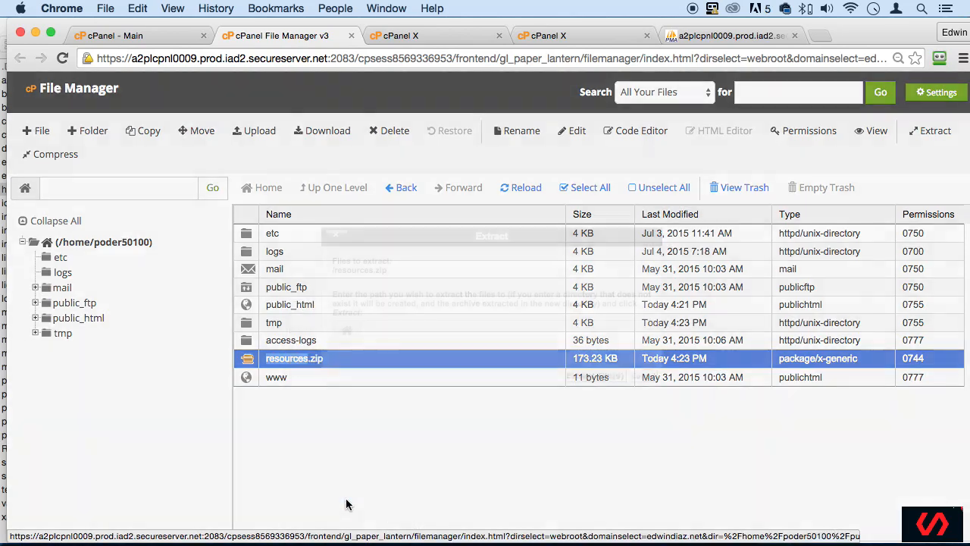
{"action": "left_click", "coordinate": [585, 383]}
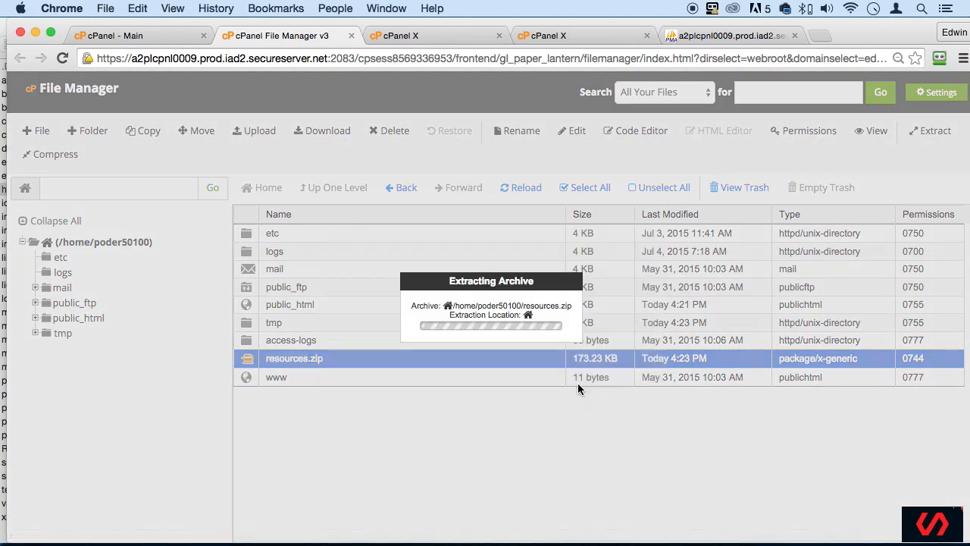
{"action": "left_click", "coordinate": [713, 446]}
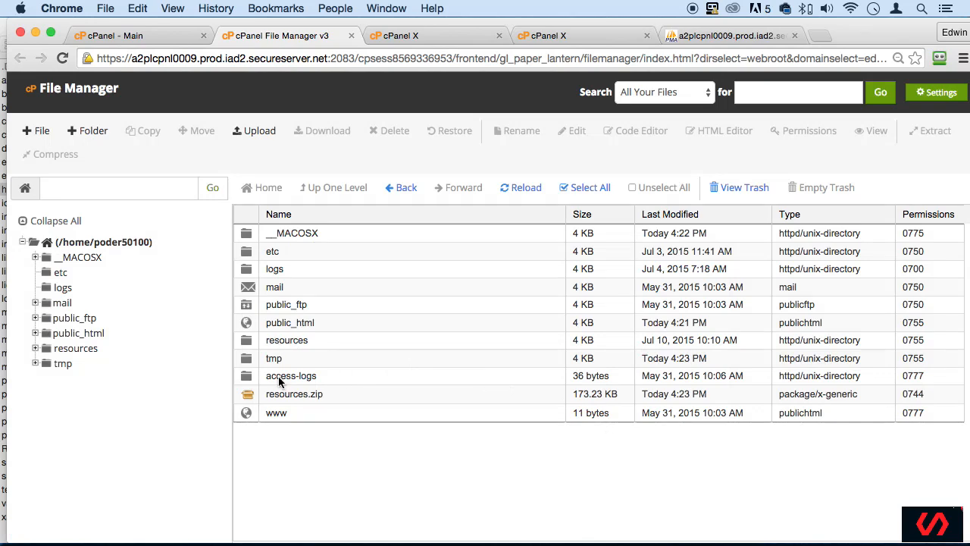
Step: Delete the resources.zip archive from the home directory
{"action": "right_click", "coordinate": [286, 393]}
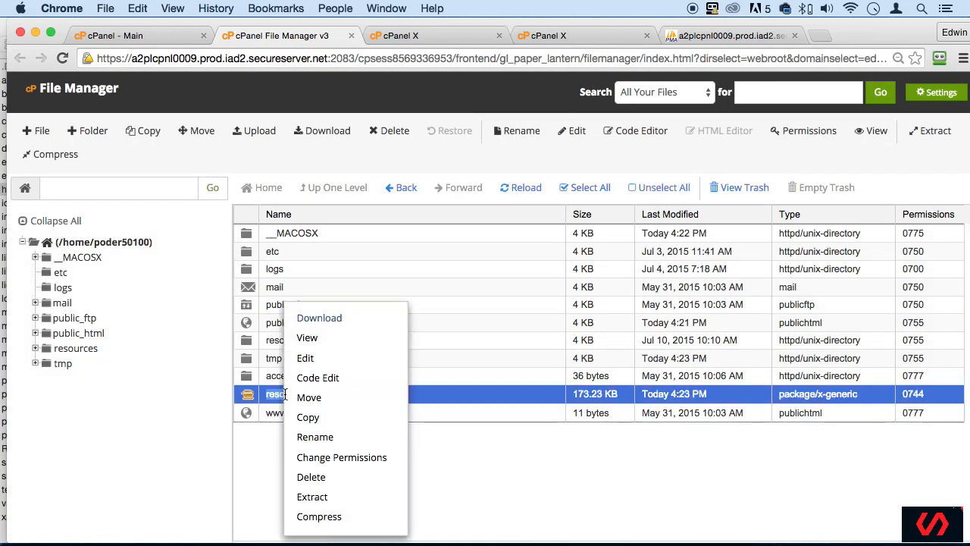
{"action": "left_click", "coordinate": [325, 476]}
{"action": "left_click", "coordinate": [590, 352]}
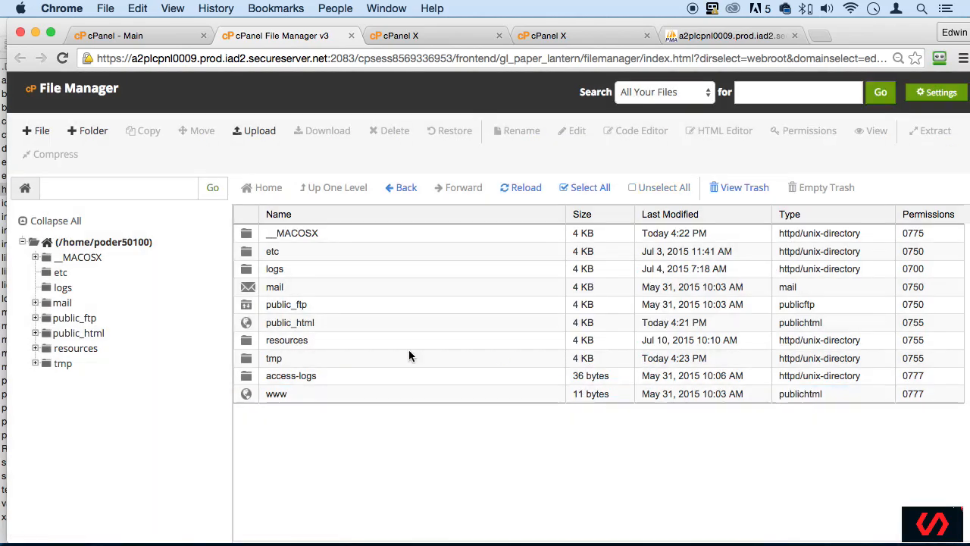
{"action": "left_click_drag", "start_coordinate": [872, 27], "coordinate": [862, 28]}
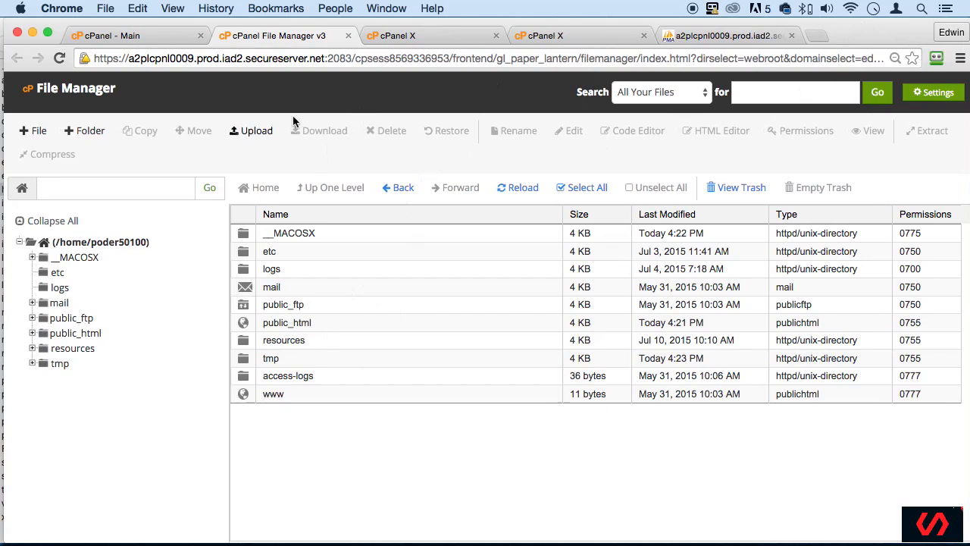